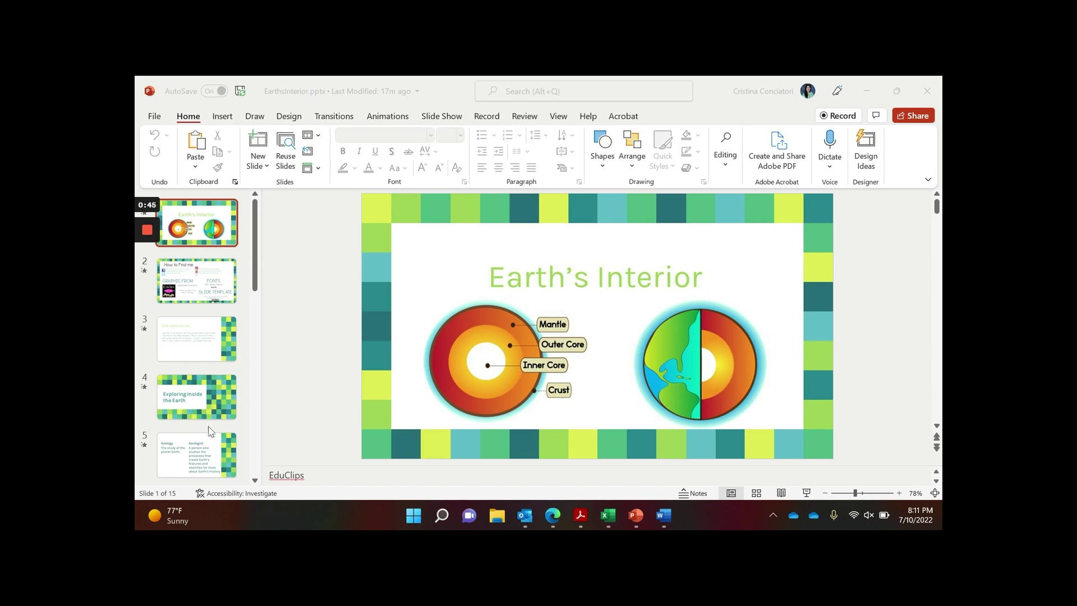
Show slide 5, with the Geology and Geologist definitions, in the editing pane.
{"action": "left_click", "coordinate": [213, 454]}
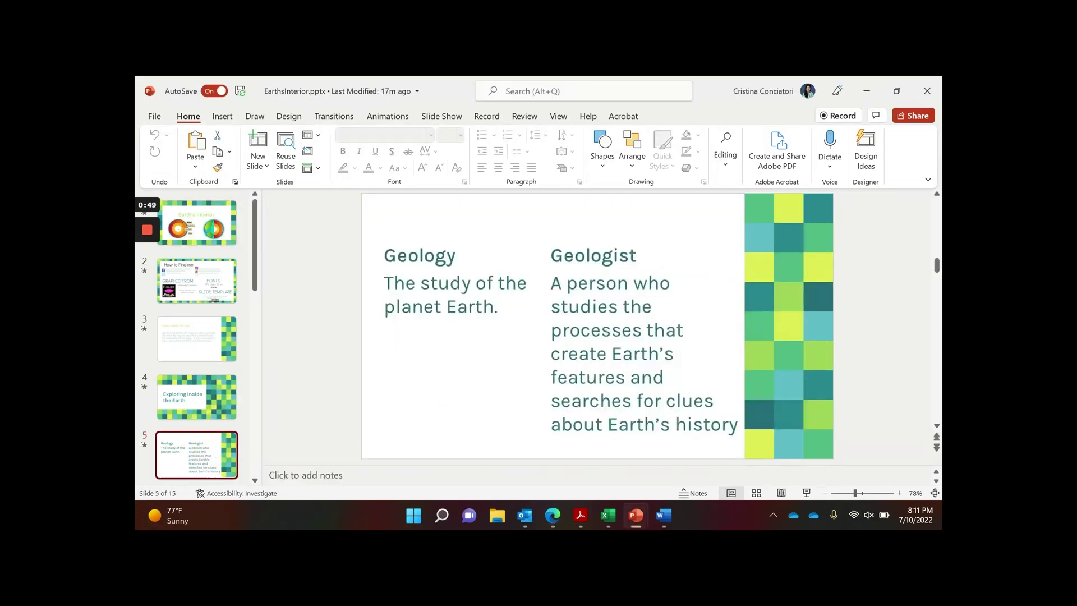
Select the picture that fills slide 5 so the Picture Format tab appears.
{"action": "left_click", "coordinate": [488, 297]}
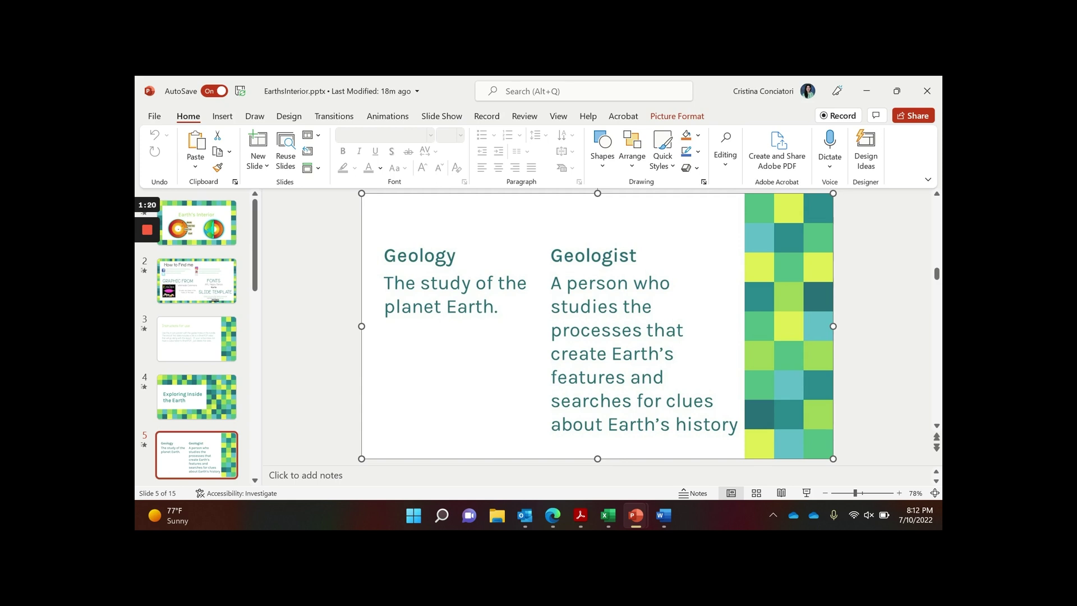
Cover the Geologist definition with a rectangle that has a white fill and a white outline.
{"action": "left_click", "coordinate": [603, 167]}
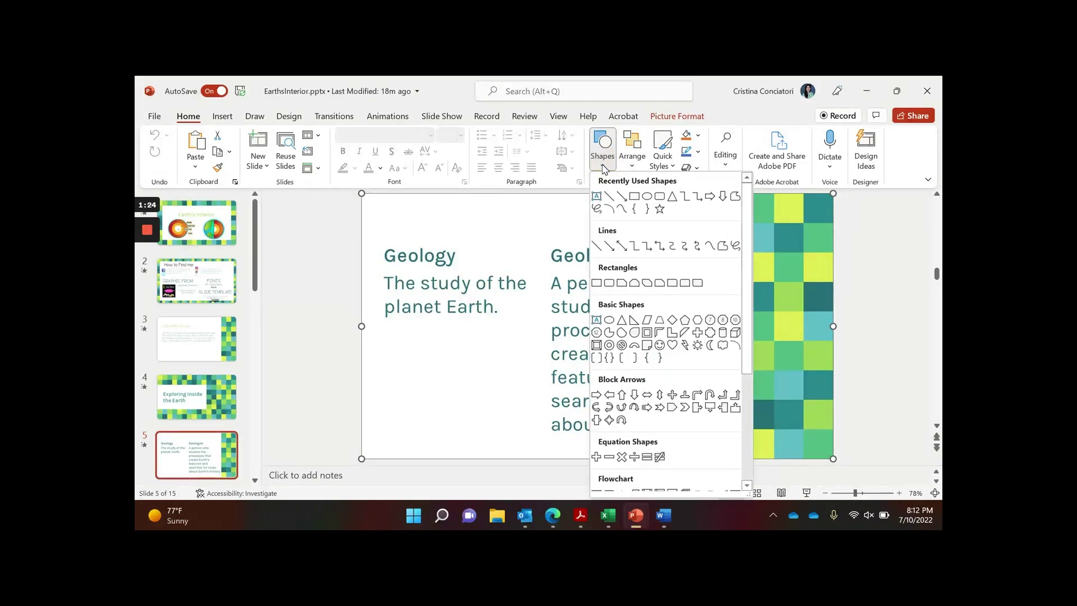
{"action": "left_click", "coordinate": [638, 200]}
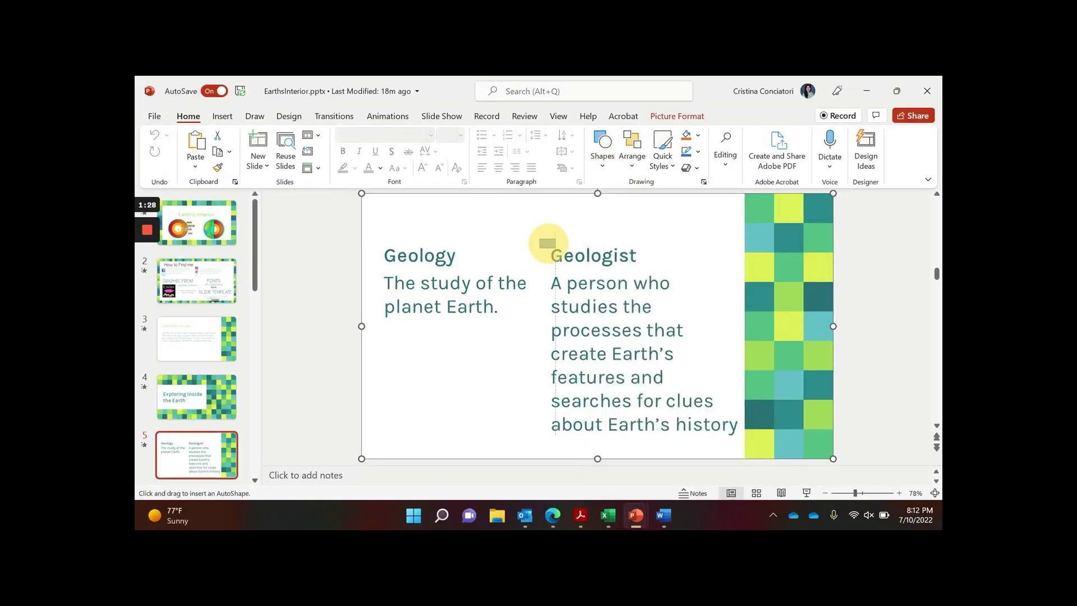
{"action": "left_click_drag", "start_coordinate": [539, 238], "coordinate": [740, 440]}
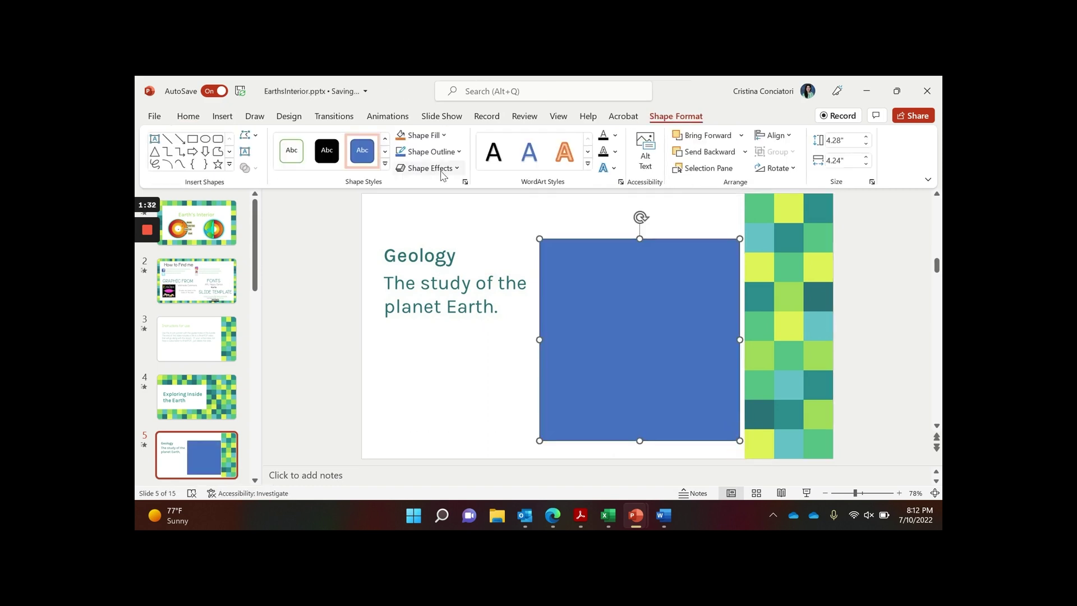
{"action": "left_click", "coordinate": [442, 135]}
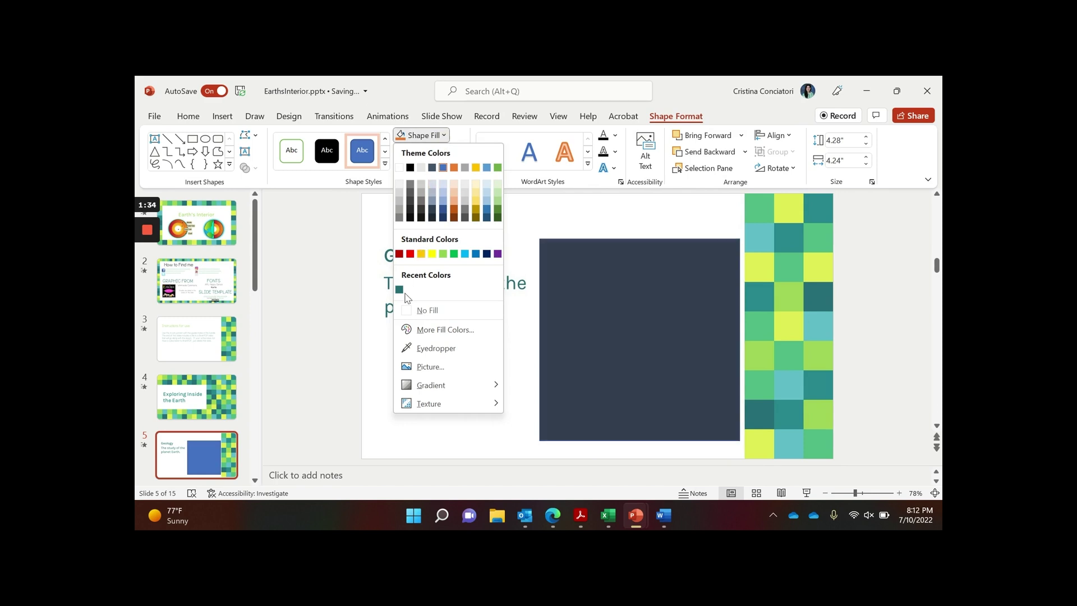
{"action": "left_click", "coordinate": [408, 311]}
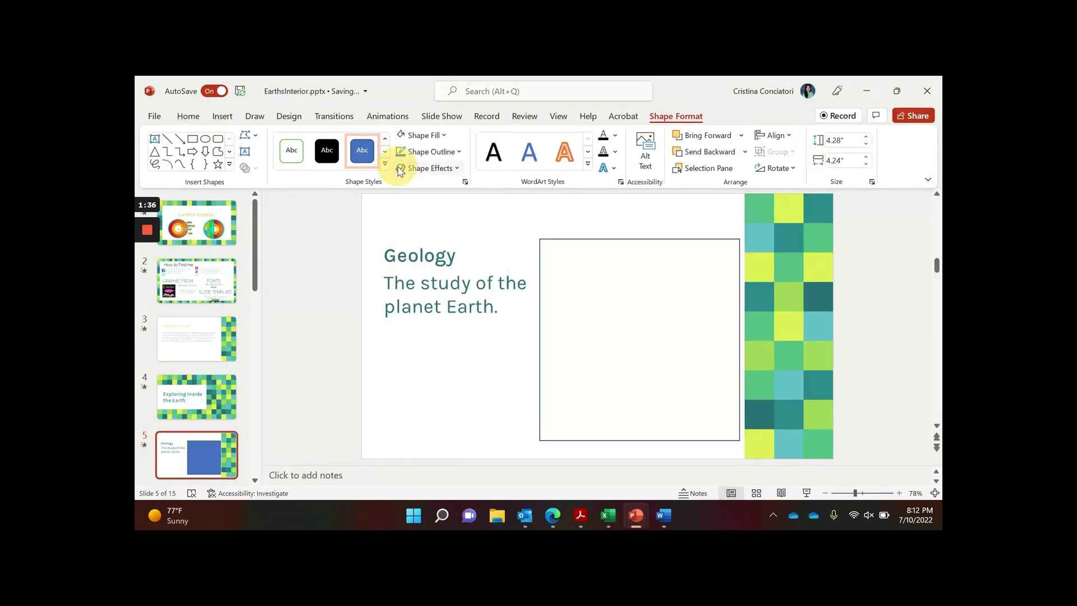
{"action": "left_click", "coordinate": [454, 153]}
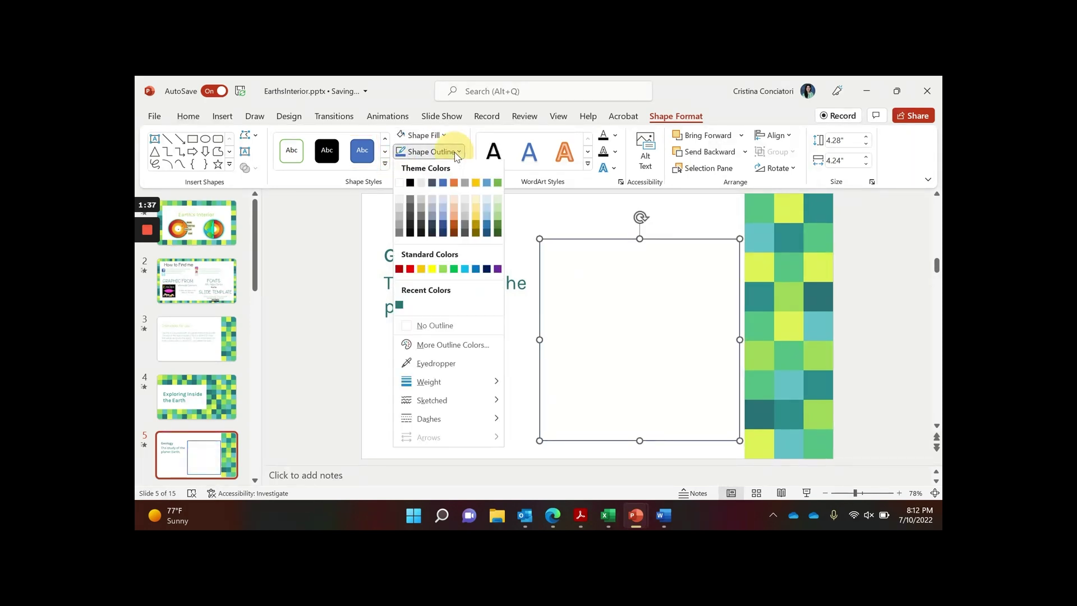
{"action": "left_click", "coordinate": [400, 189]}
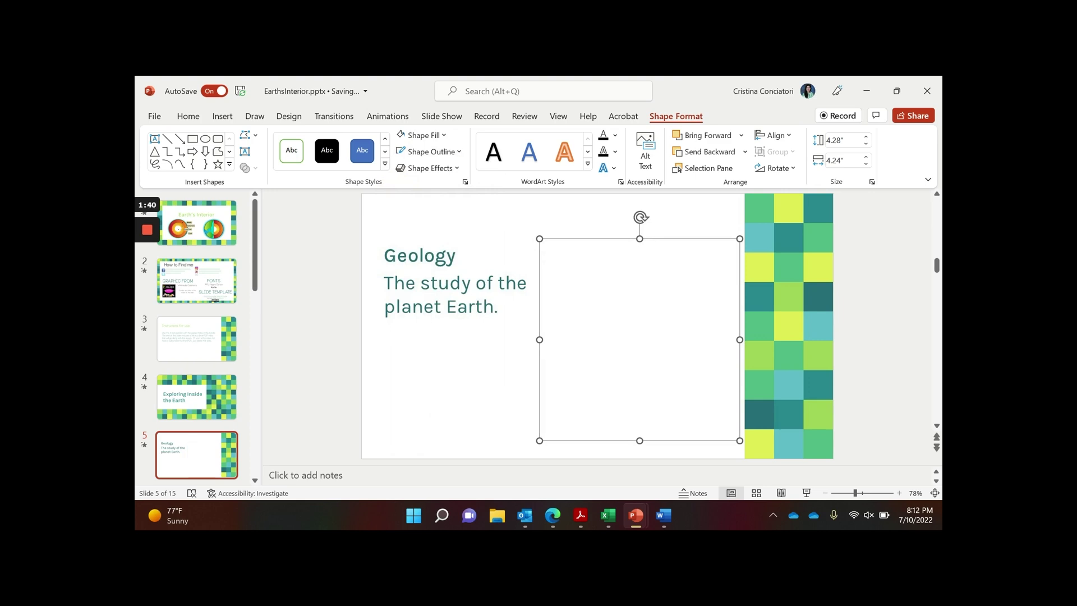
{"action": "left_click", "coordinate": [163, 430]}
On slide 6, draw a rectangle over the Constructive definition.
{"action": "scroll", "coordinate": [163, 431], "scroll_direction": "down", "scroll_amount": 3}
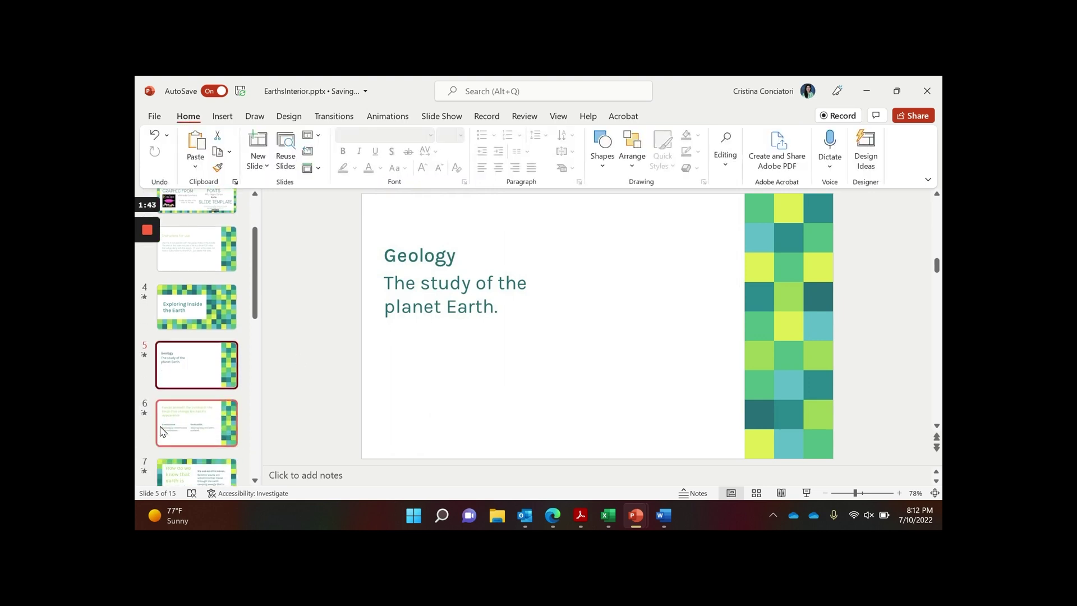
{"action": "left_click", "coordinate": [163, 431]}
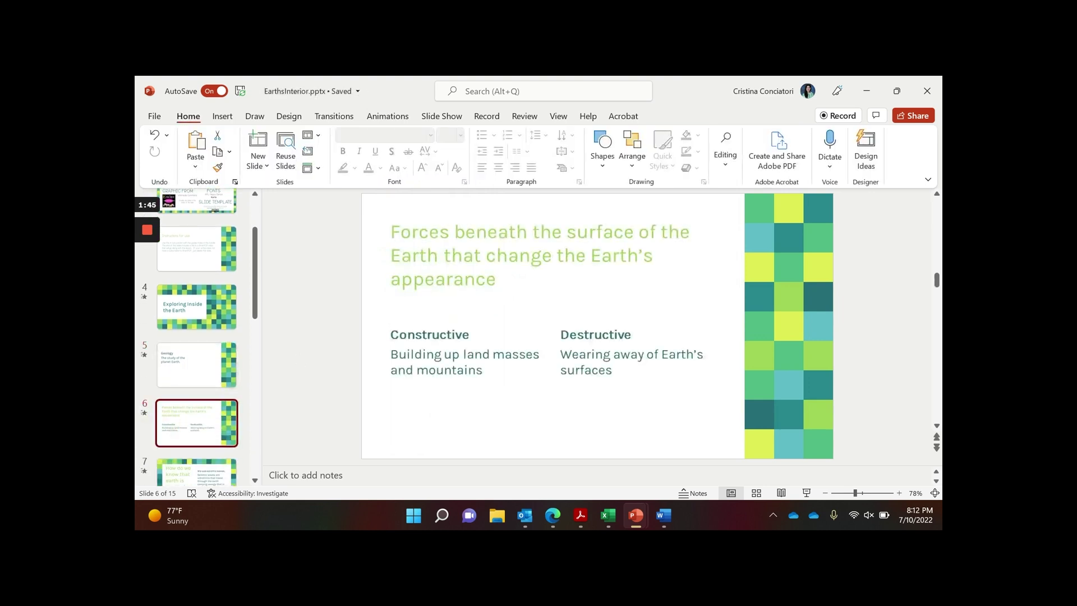
{"action": "left_click", "coordinate": [603, 163]}
{"action": "left_click", "coordinate": [633, 197]}
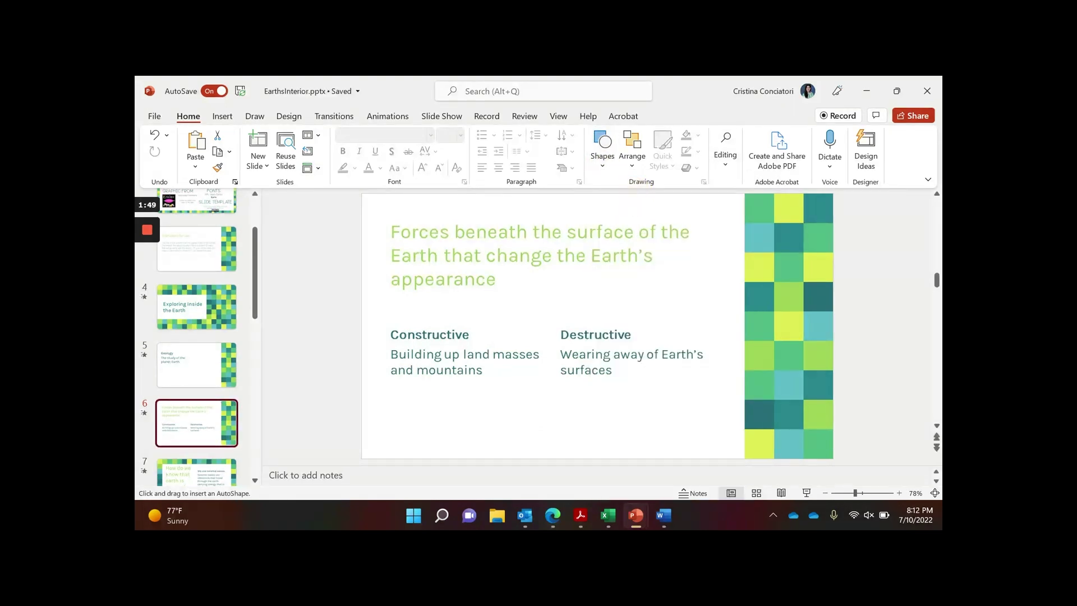
{"action": "left_click_drag", "start_coordinate": [385, 325], "coordinate": [547, 396]}
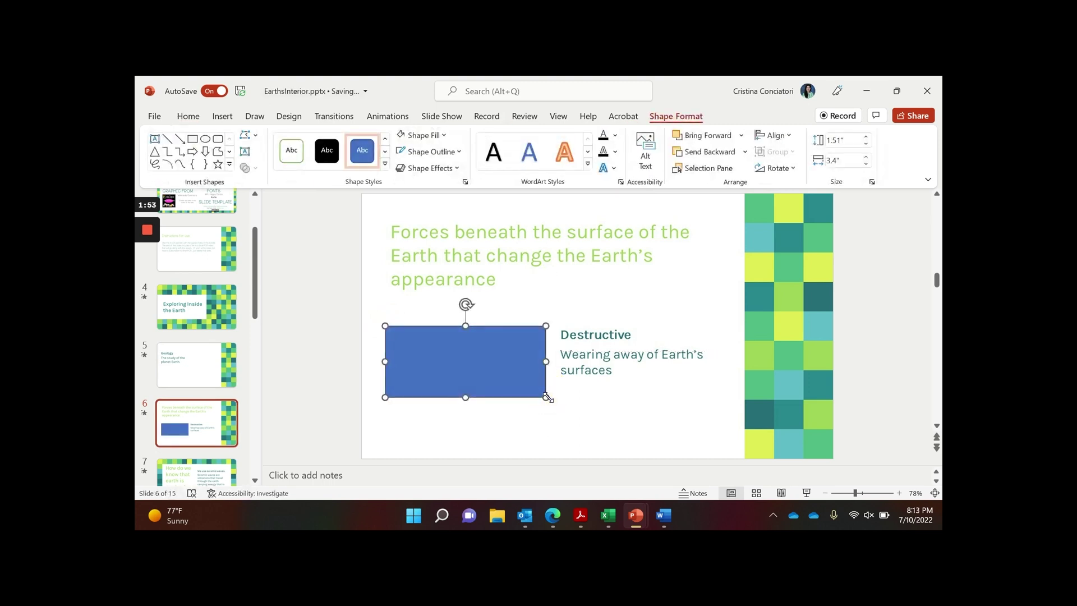
Give the rectangle a white fill and white outline, and copy it over the Destructive definition.
{"action": "left_click", "coordinate": [421, 136]}
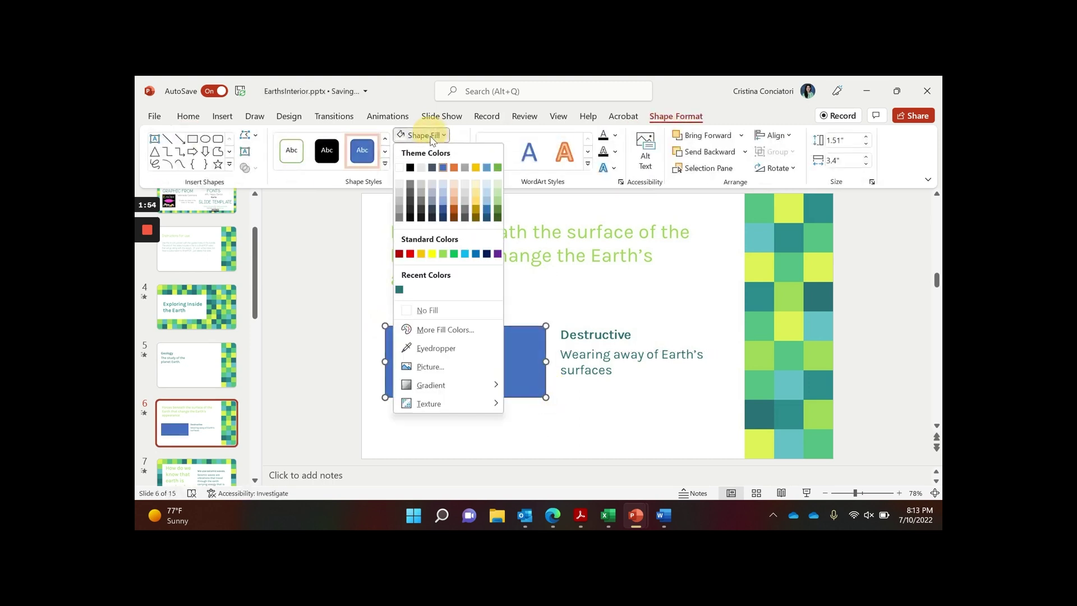
{"action": "left_click", "coordinate": [401, 172]}
{"action": "left_click", "coordinate": [427, 152]}
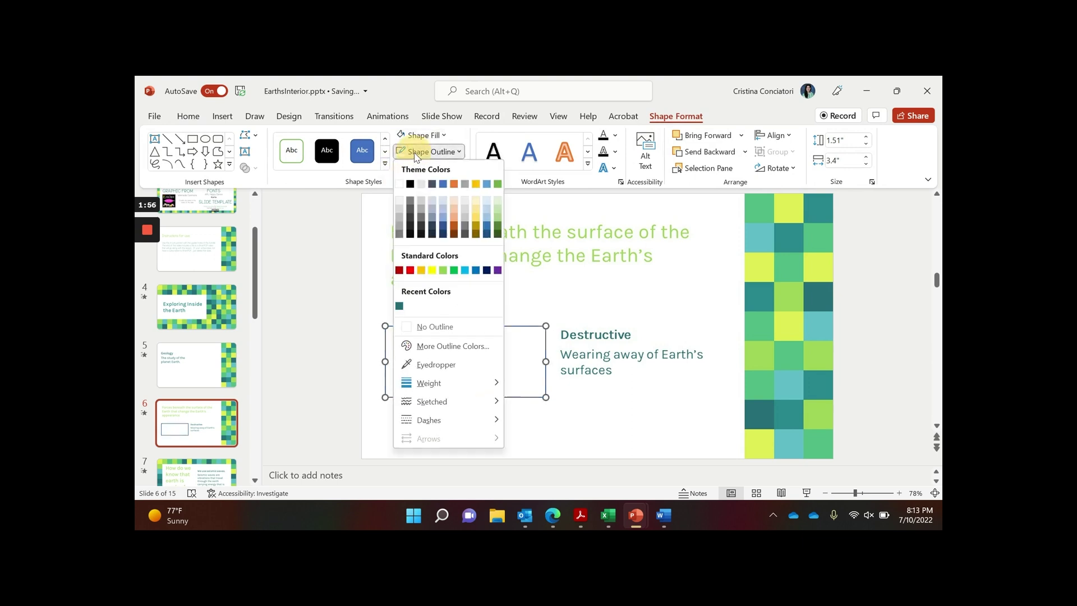
{"action": "left_click", "coordinate": [402, 191]}
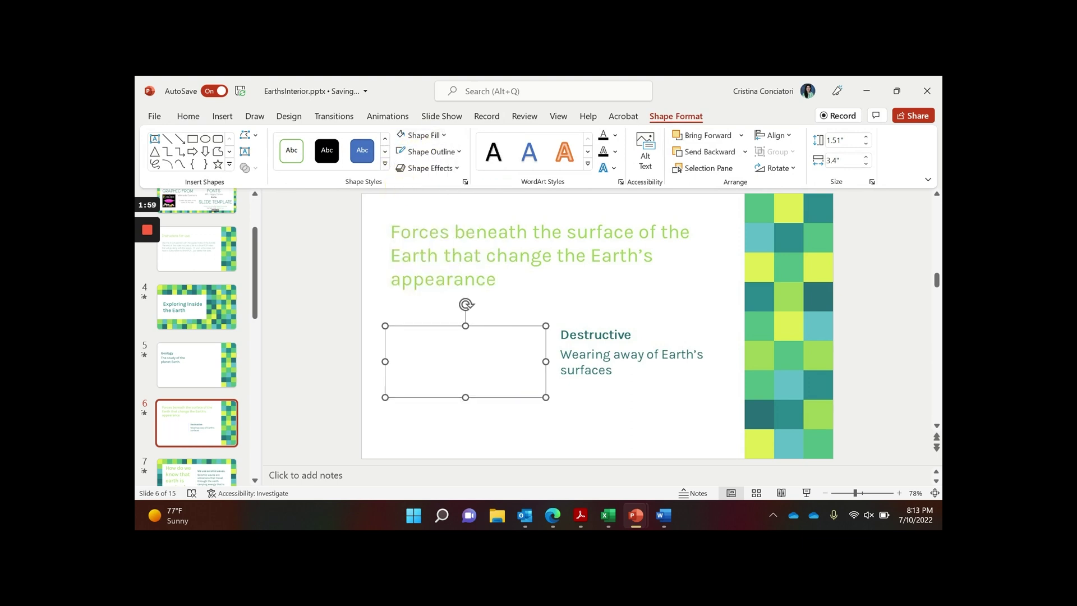
{"action": "left_click_drag", "start_coordinate": [492, 359], "coordinate": [660, 352]}
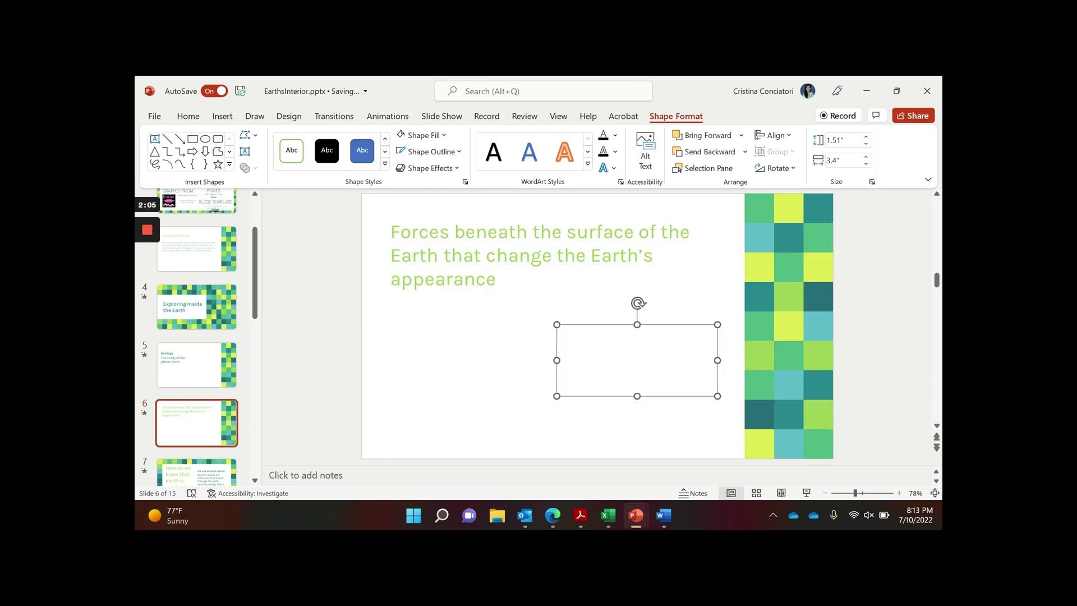
{"action": "left_click", "coordinate": [220, 316]}
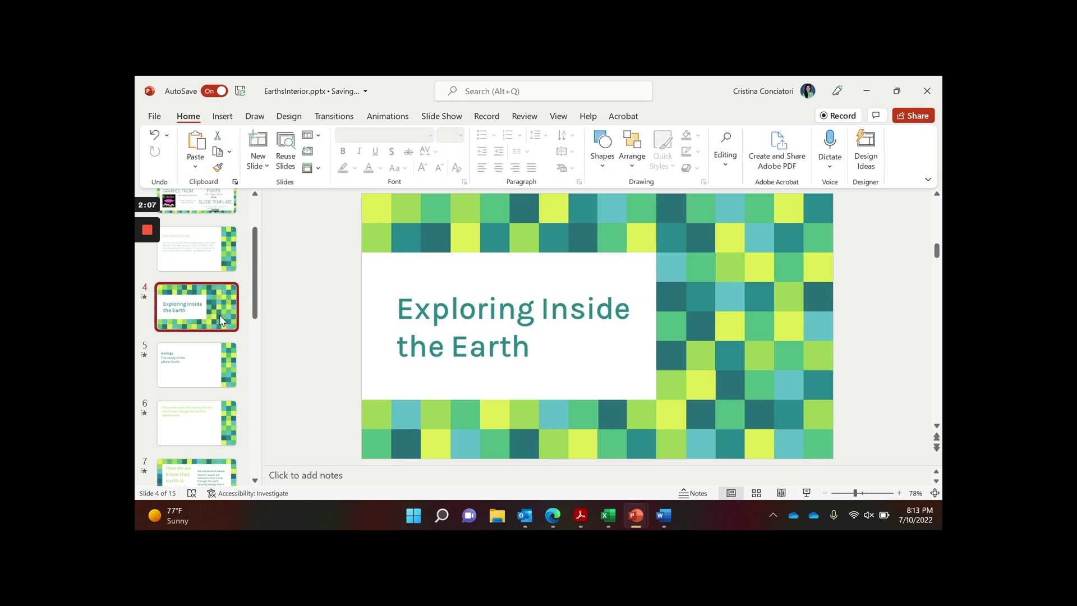
Apply a Disappear exit animation to slide 5's white rectangle over the Geologist text.
{"action": "left_click", "coordinate": [208, 372]}
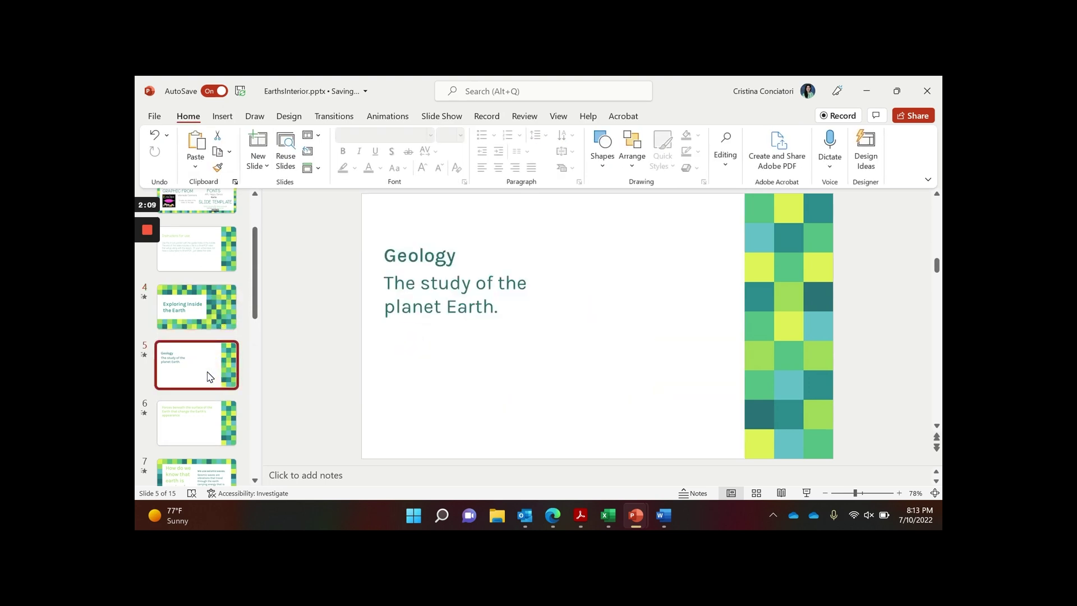
{"action": "left_click", "coordinate": [642, 328]}
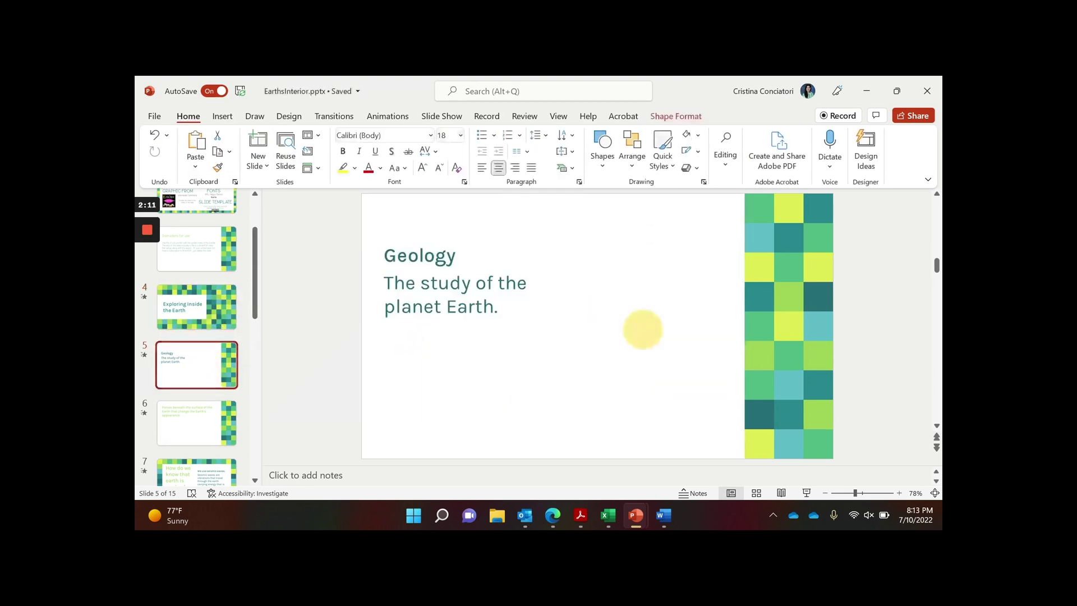
{"action": "left_click", "coordinate": [381, 123]}
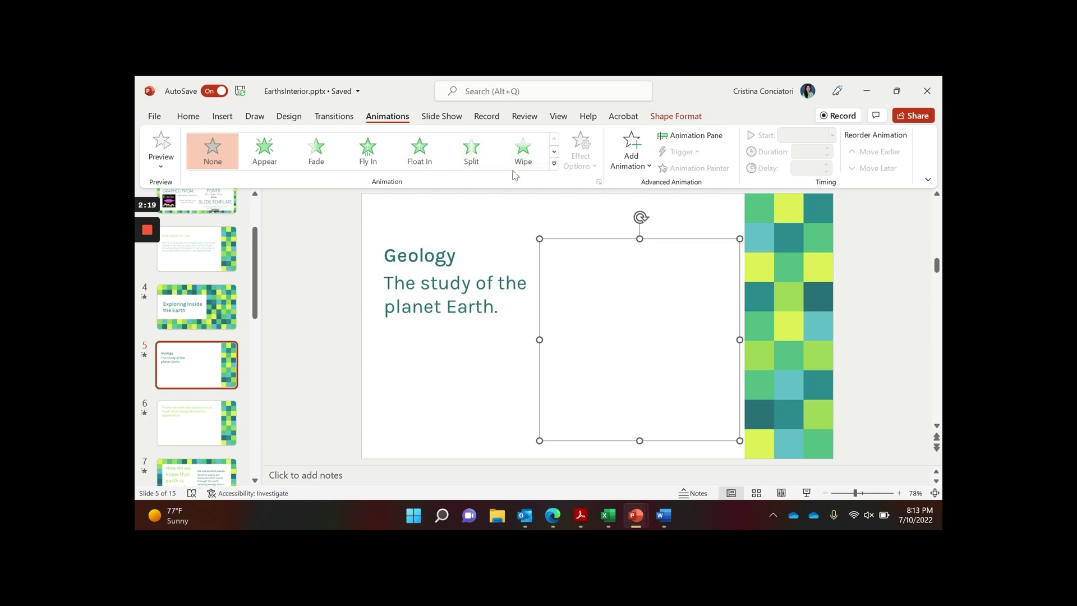
{"action": "left_click", "coordinate": [553, 164]}
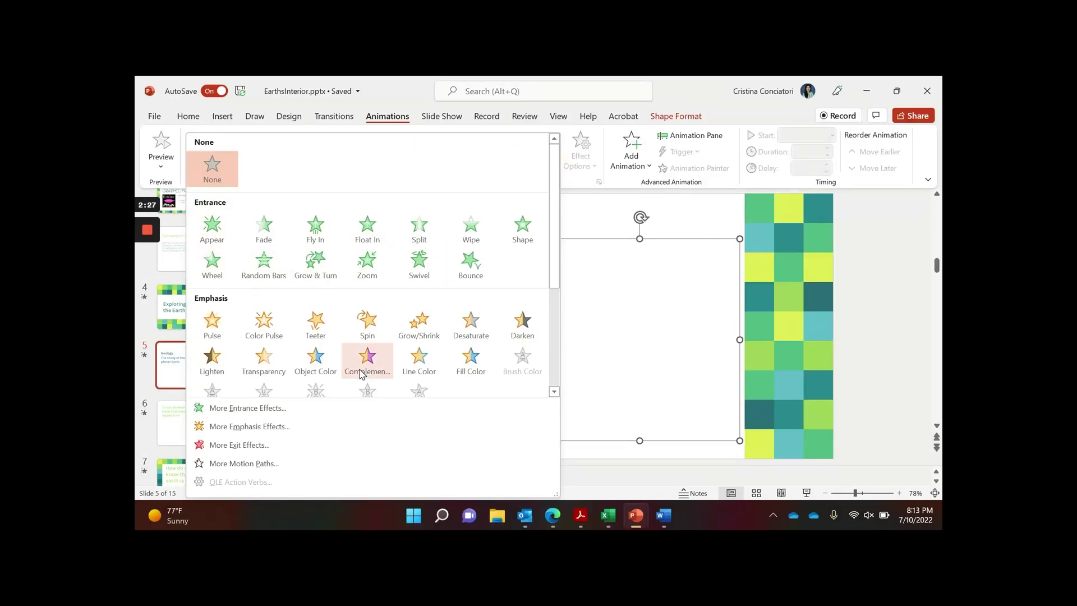
{"action": "scroll", "coordinate": [361, 336], "scroll_direction": "down", "scroll_amount": 3}
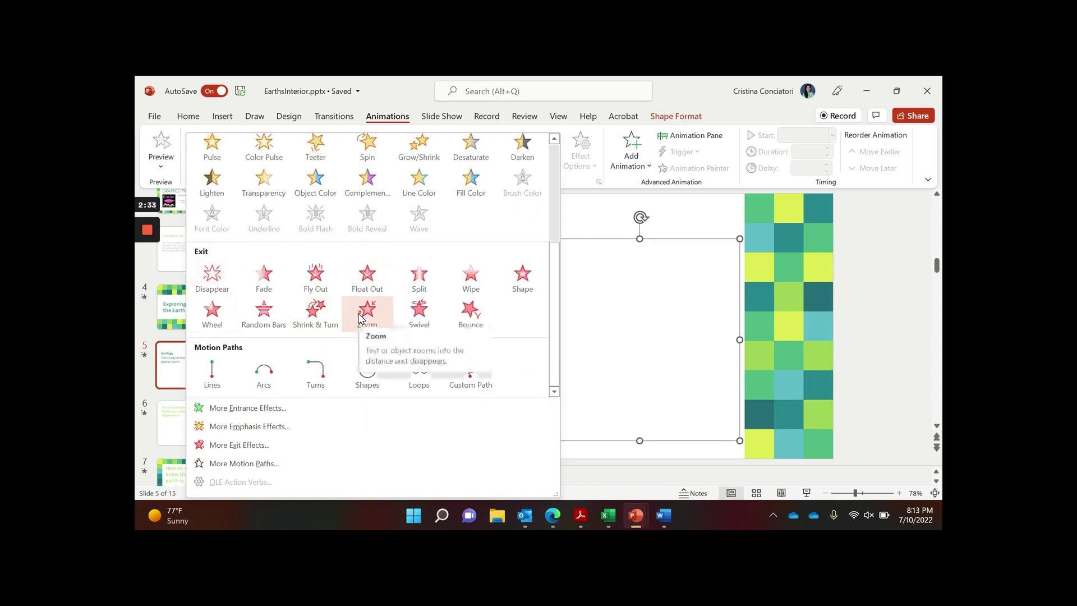
{"action": "left_click", "coordinate": [215, 282]}
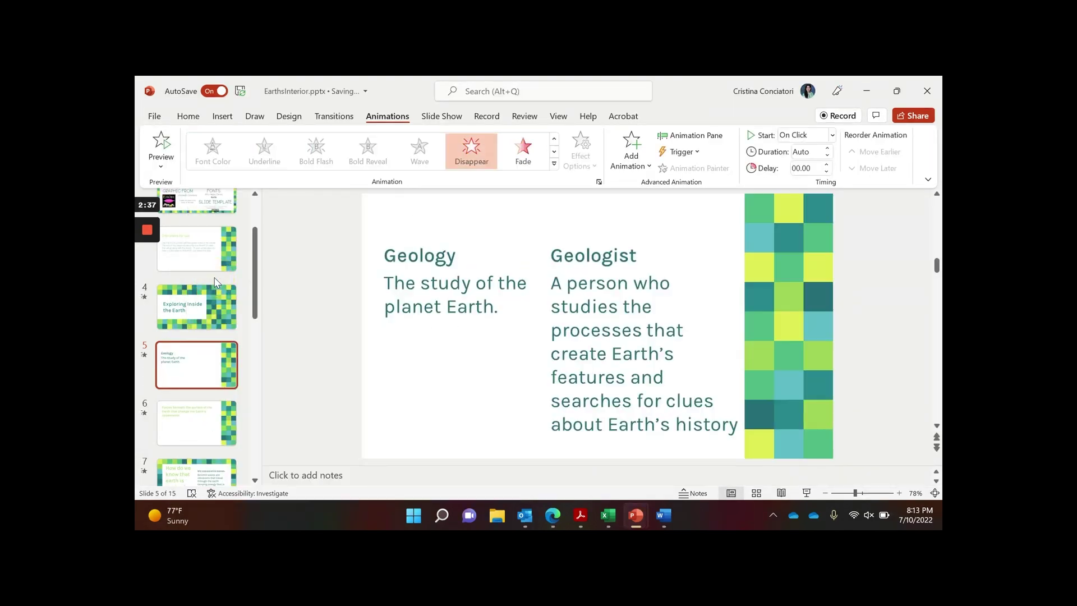
{"action": "left_click", "coordinate": [204, 420]}
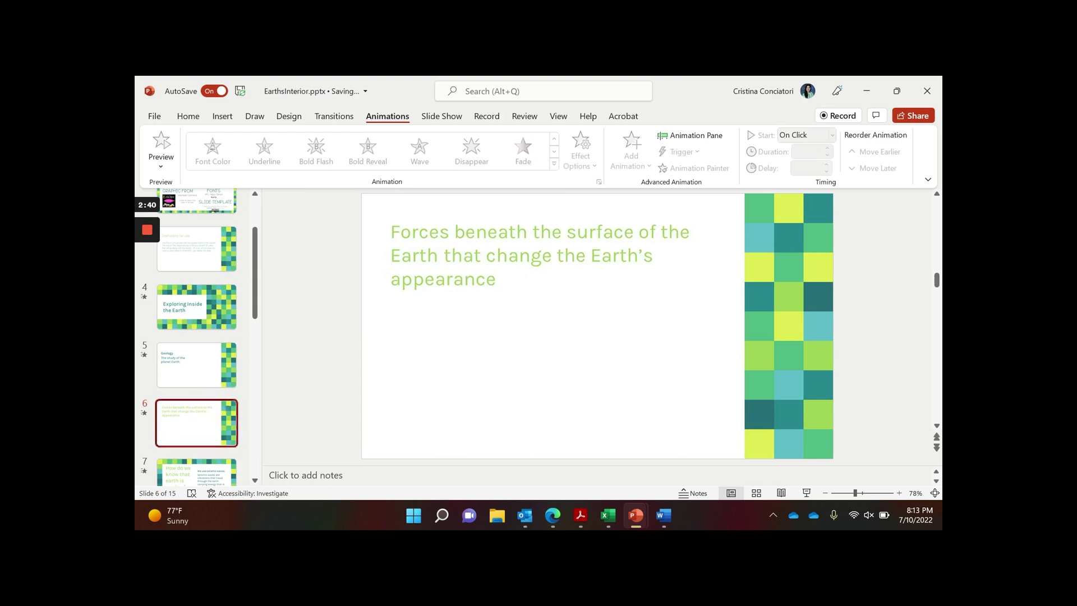
Apply a Fade exit animation to the white box over the Constructive definition.
{"action": "left_click", "coordinate": [452, 356]}
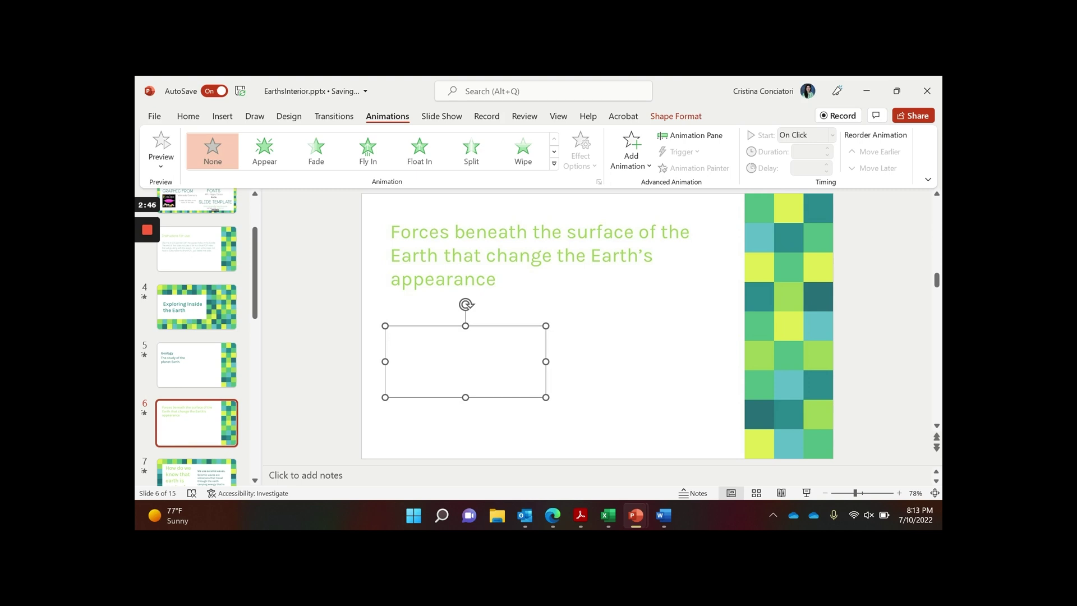
{"action": "left_click", "coordinate": [553, 151]}
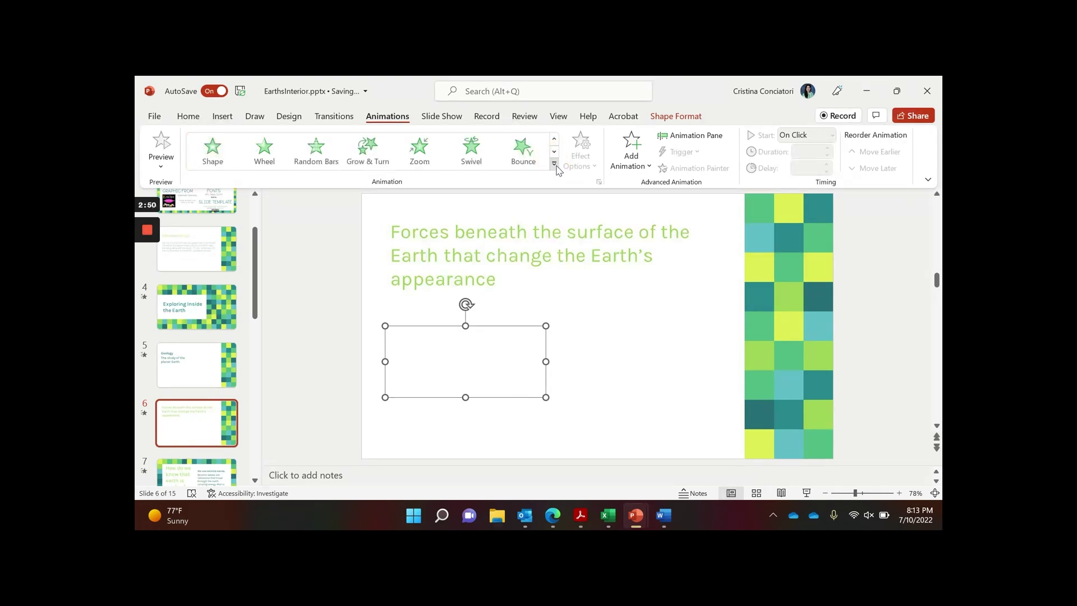
{"action": "left_click", "coordinate": [555, 163]}
{"action": "scroll", "coordinate": [337, 289], "scroll_direction": "down", "scroll_amount": 3}
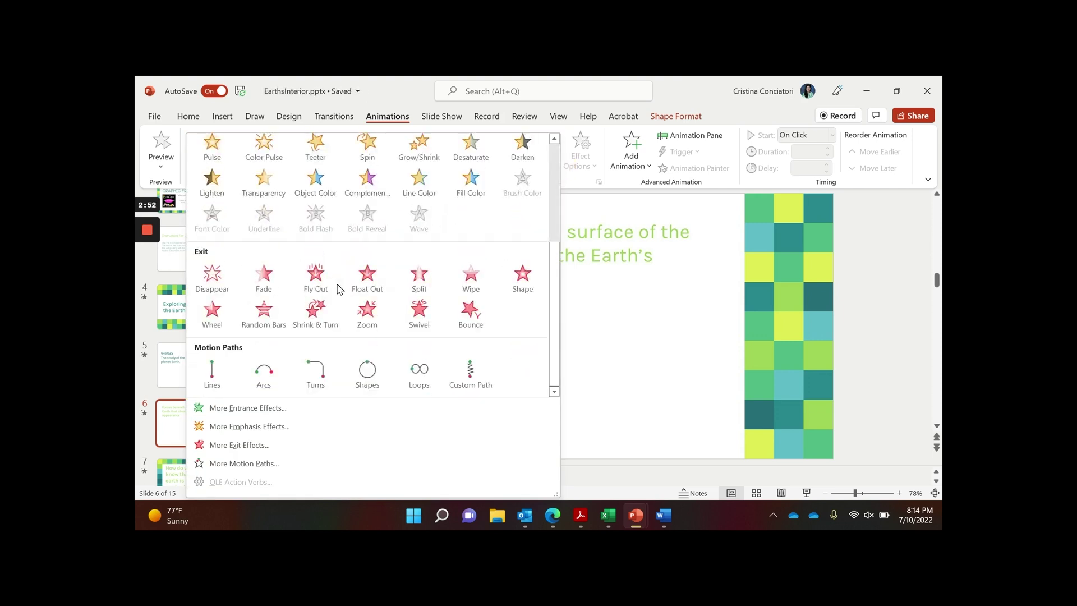
{"action": "left_click", "coordinate": [265, 280]}
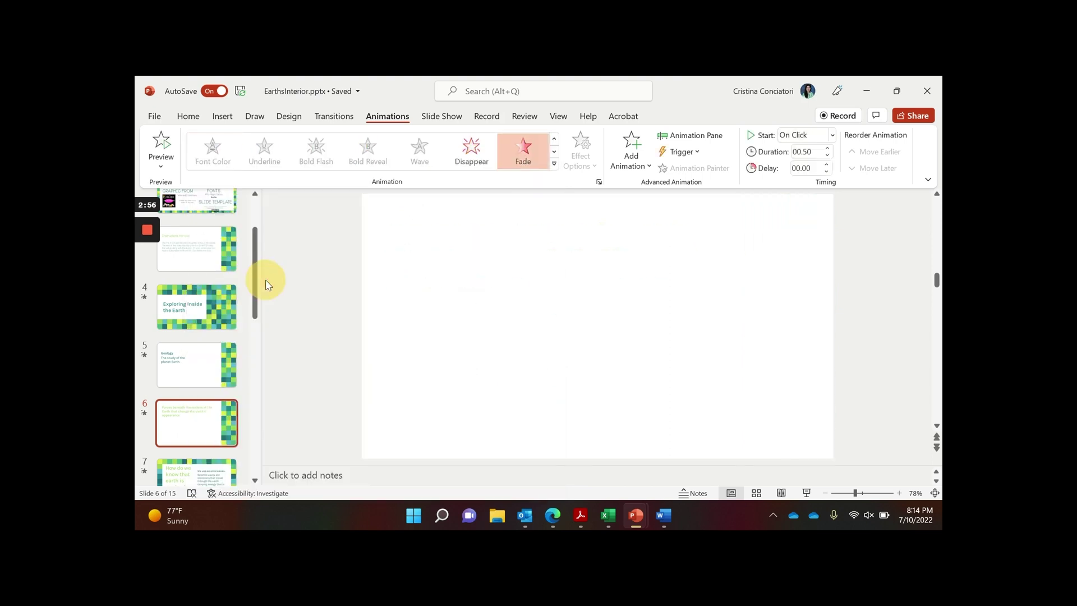
Apply a Fly Out exit animation to the white box over the Destructive definition.
{"action": "left_click", "coordinate": [654, 348]}
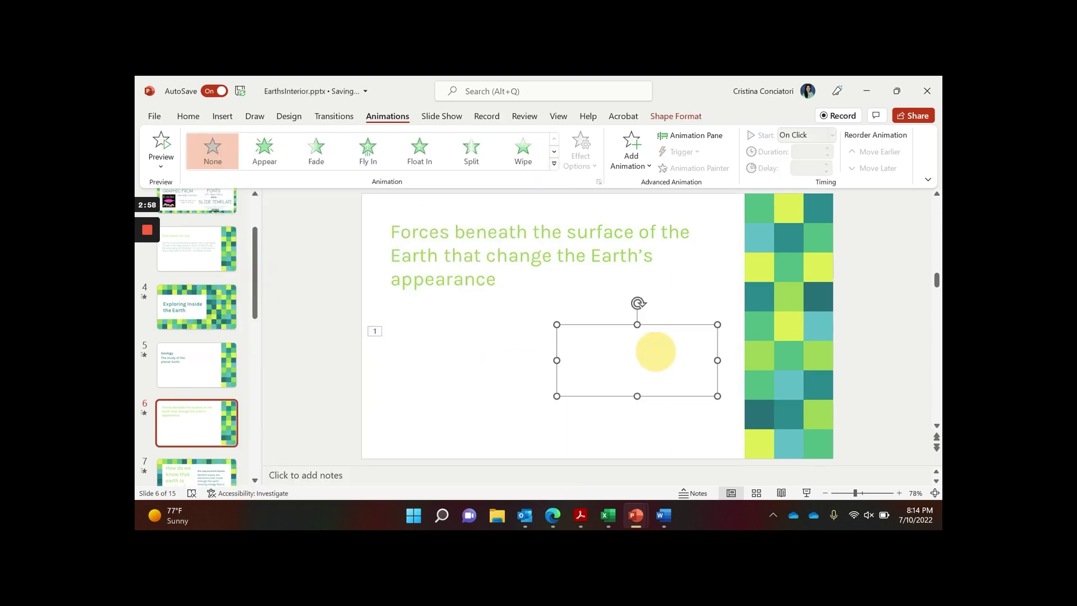
{"action": "left_click", "coordinate": [555, 164]}
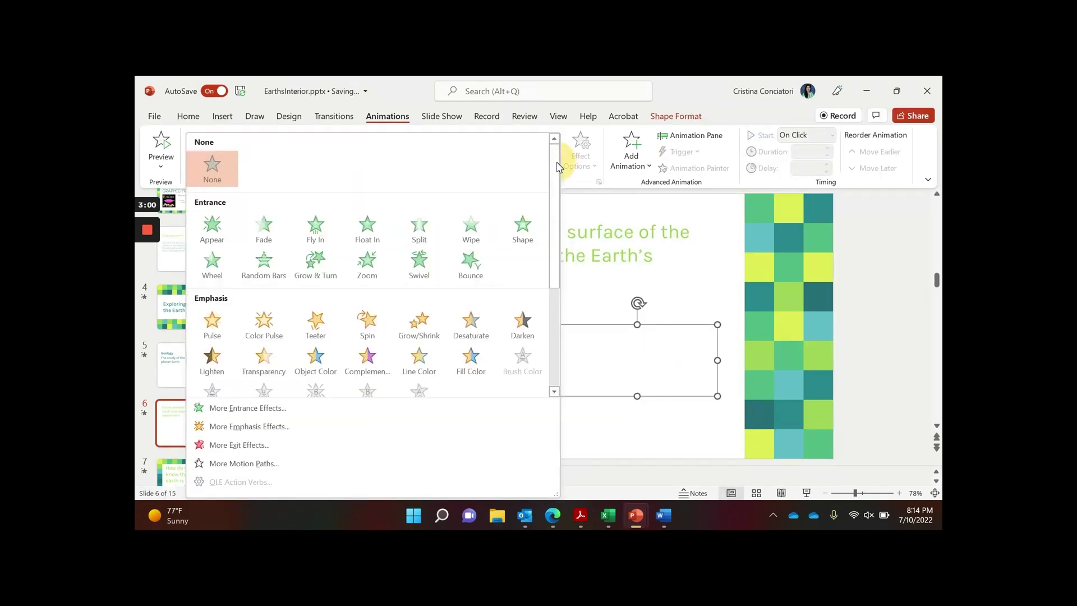
{"action": "scroll", "coordinate": [392, 294], "scroll_direction": "down", "scroll_amount": 3}
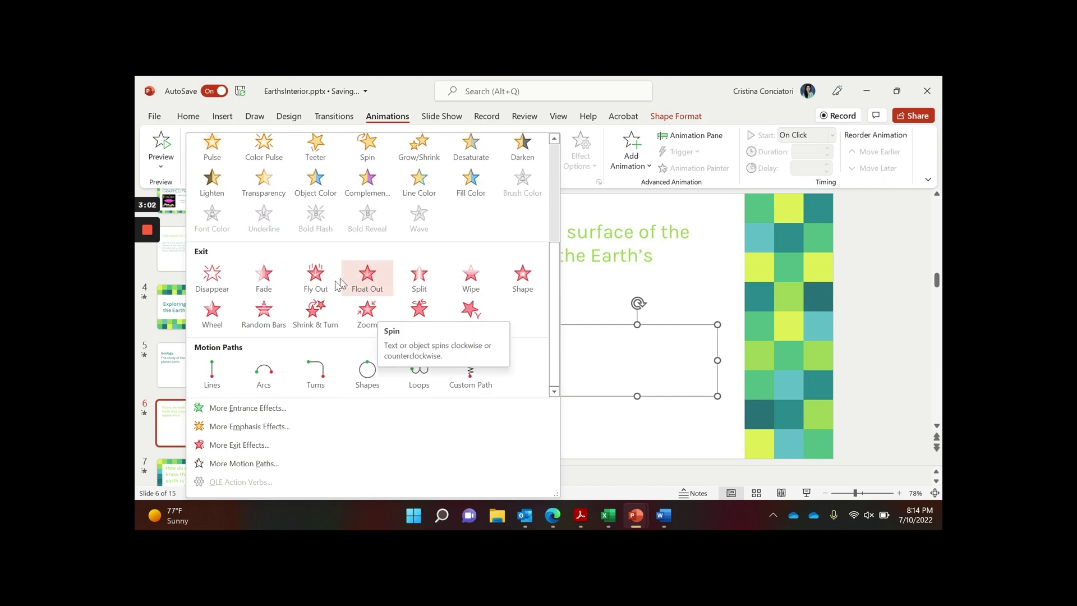
{"action": "left_click", "coordinate": [317, 287]}
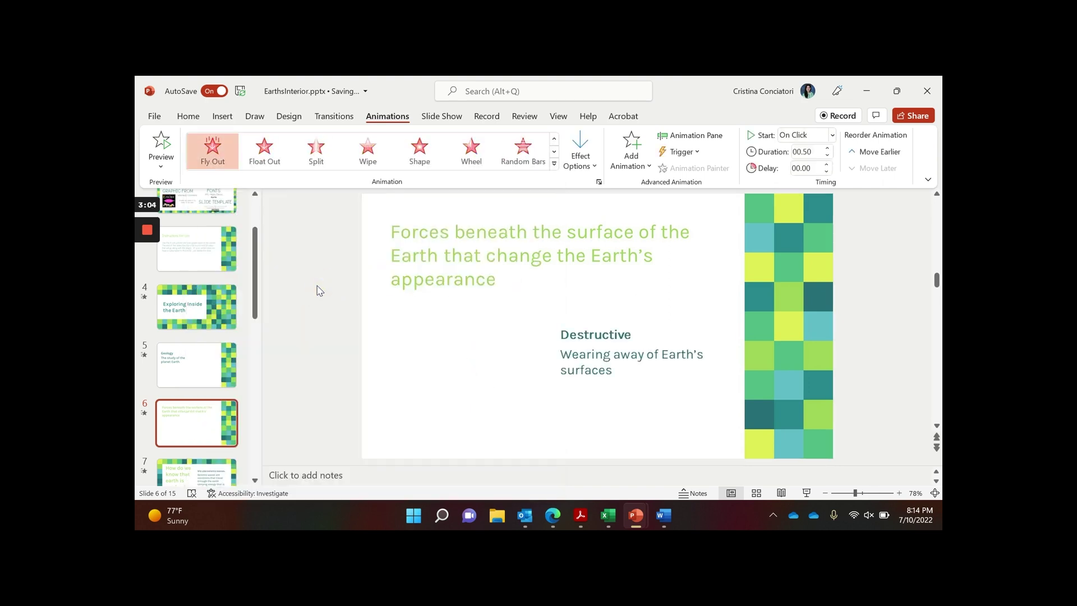
{"action": "scroll", "coordinate": [213, 368], "scroll_direction": "down", "scroll_amount": 4}
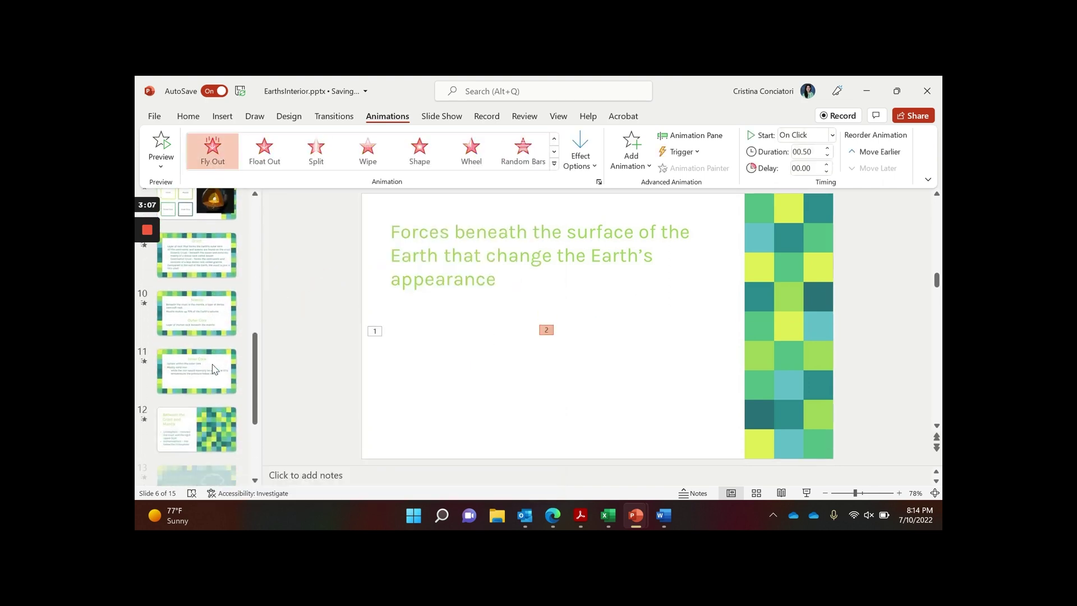
{"action": "scroll", "coordinate": [213, 368], "scroll_direction": "up", "scroll_amount": 3}
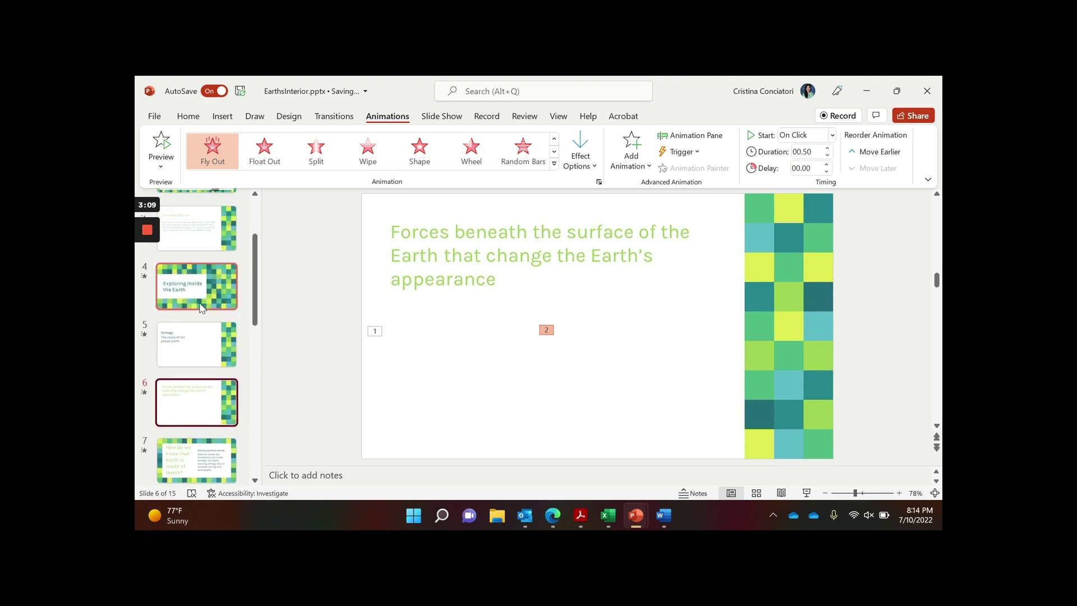
{"action": "left_click", "coordinate": [195, 290]}
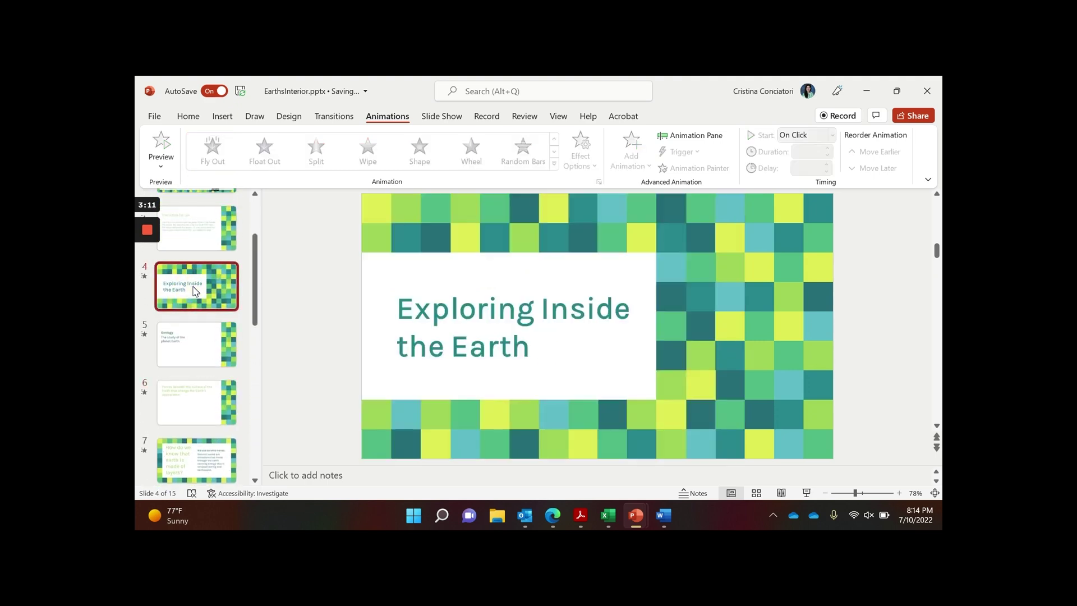
Present from slide 4, then reveal the Constructive and then the Destructive definitions on slide 6.
{"action": "left_click", "coordinate": [808, 495]}
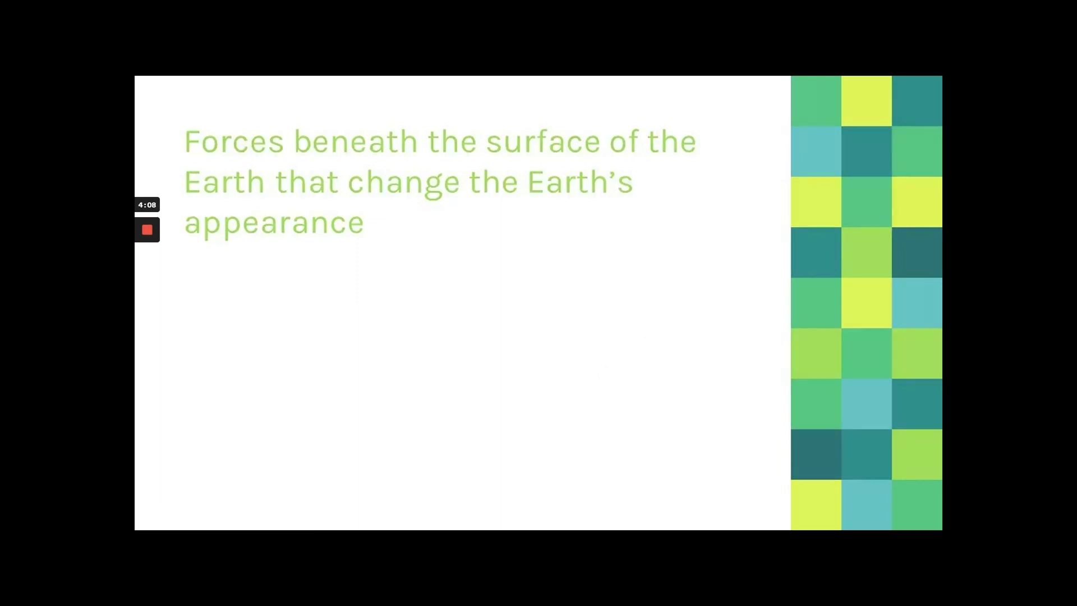
{"action": "key", "text": "Right"}
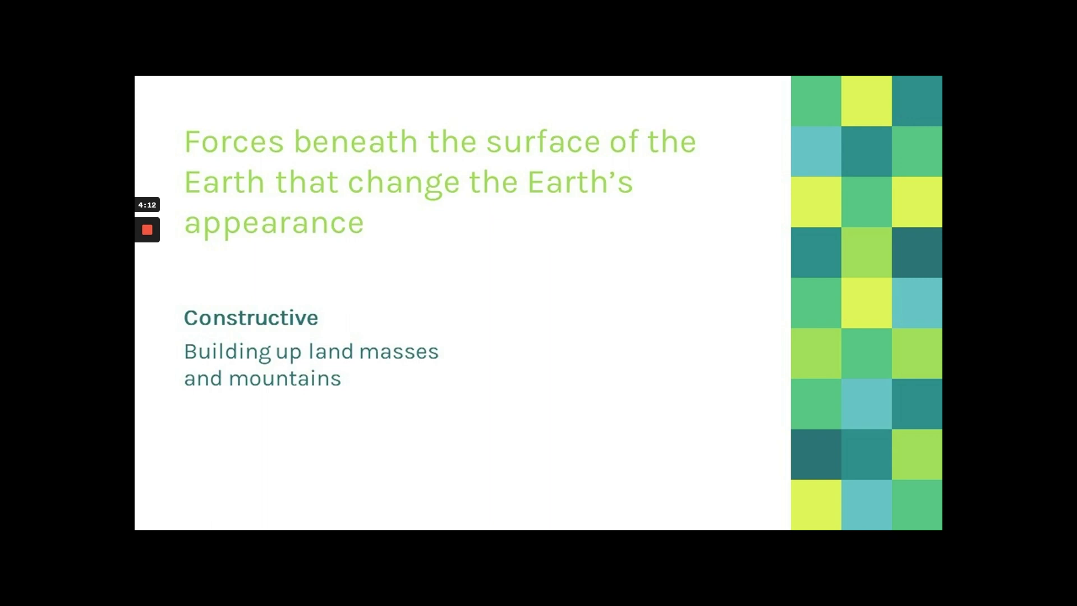
{"action": "key", "text": "Right"}
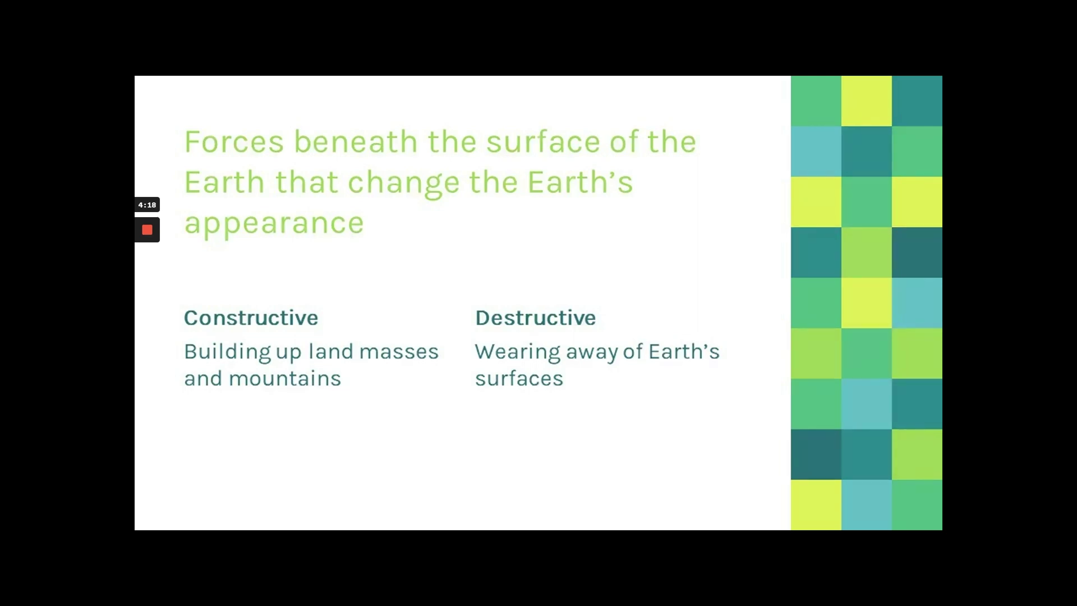
End the slide show and return to the Normal editing view.
{"action": "key", "text": "Escape"}
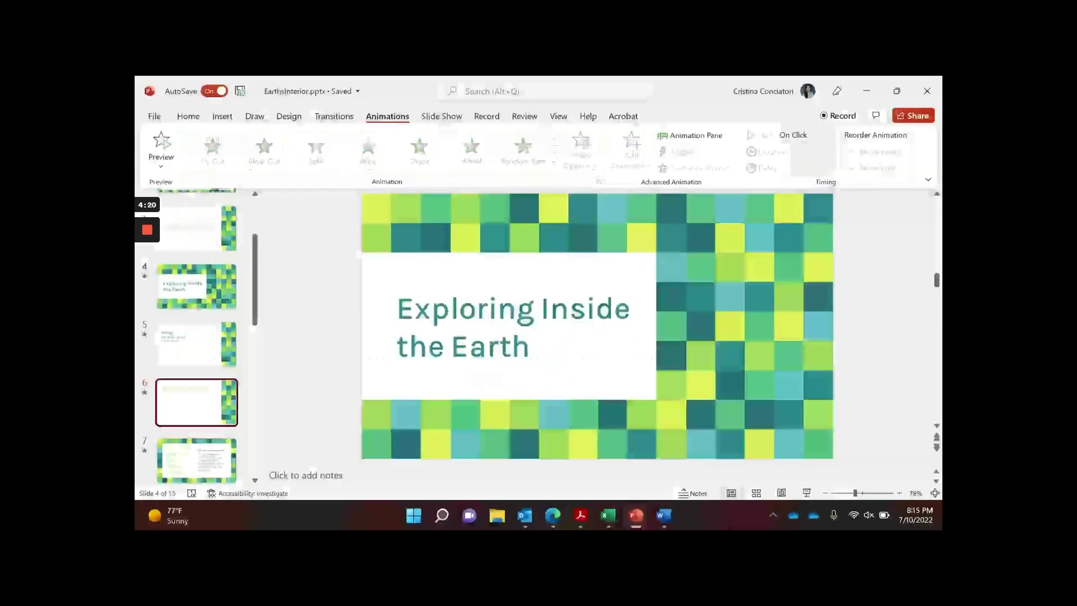